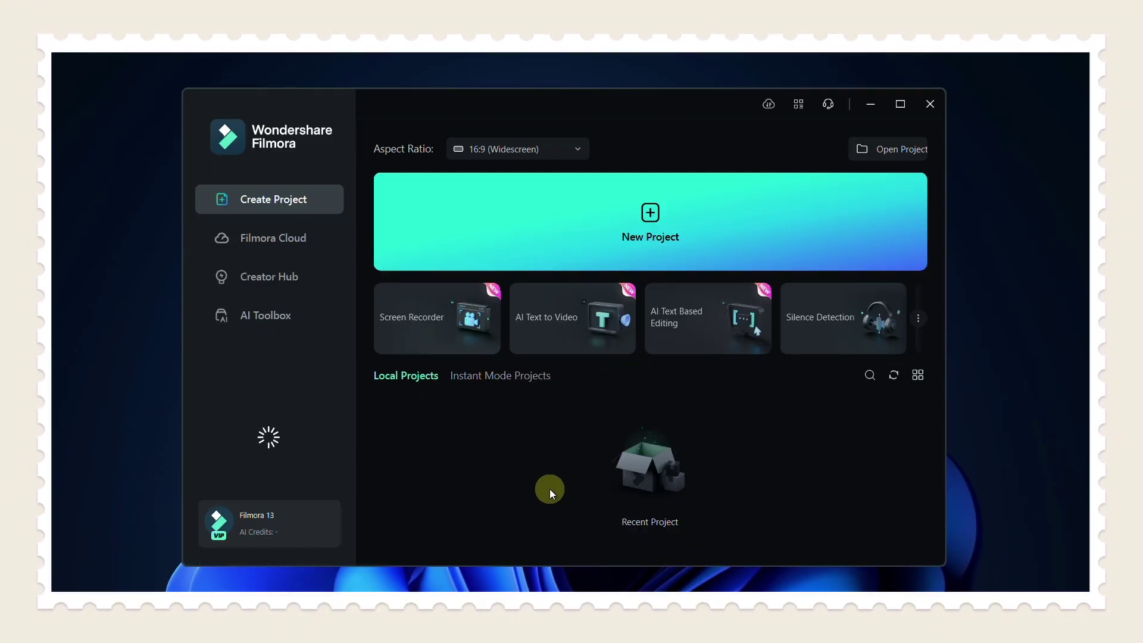
Browse the trending tutorial videos in Creator Hub
left_click(308, 277)
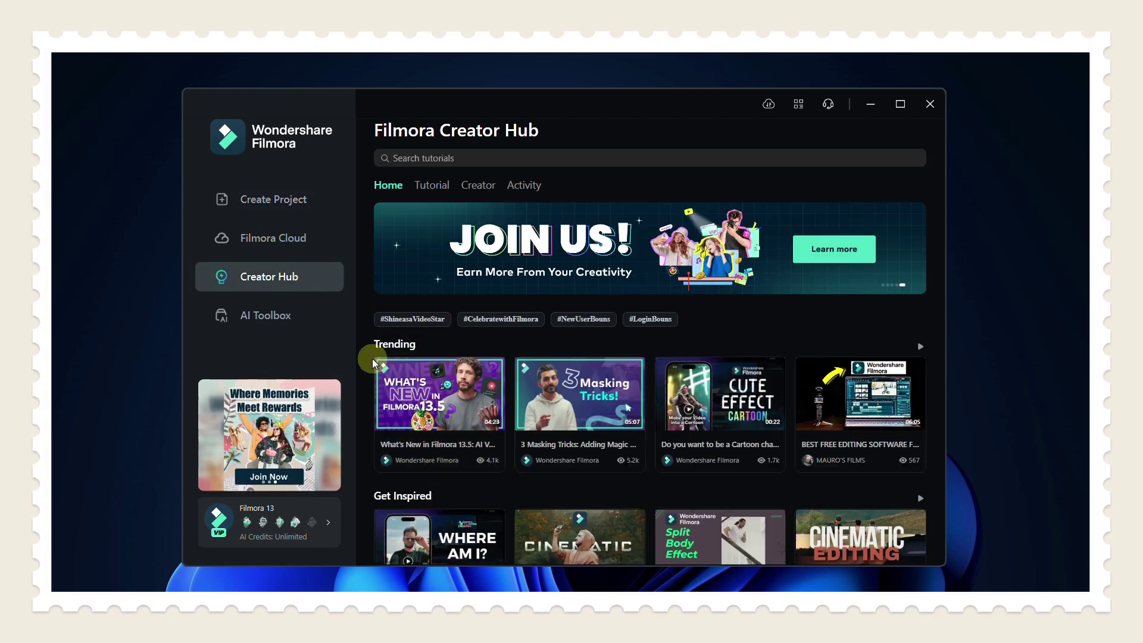
left_click(920, 348)
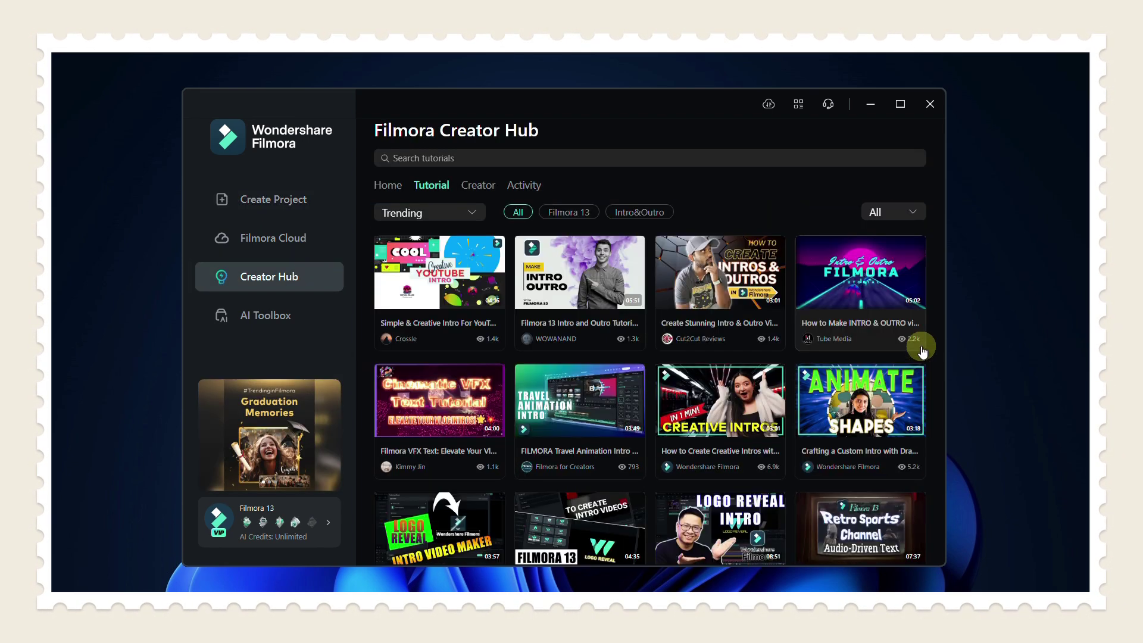
scroll(706, 314, "down", 6)
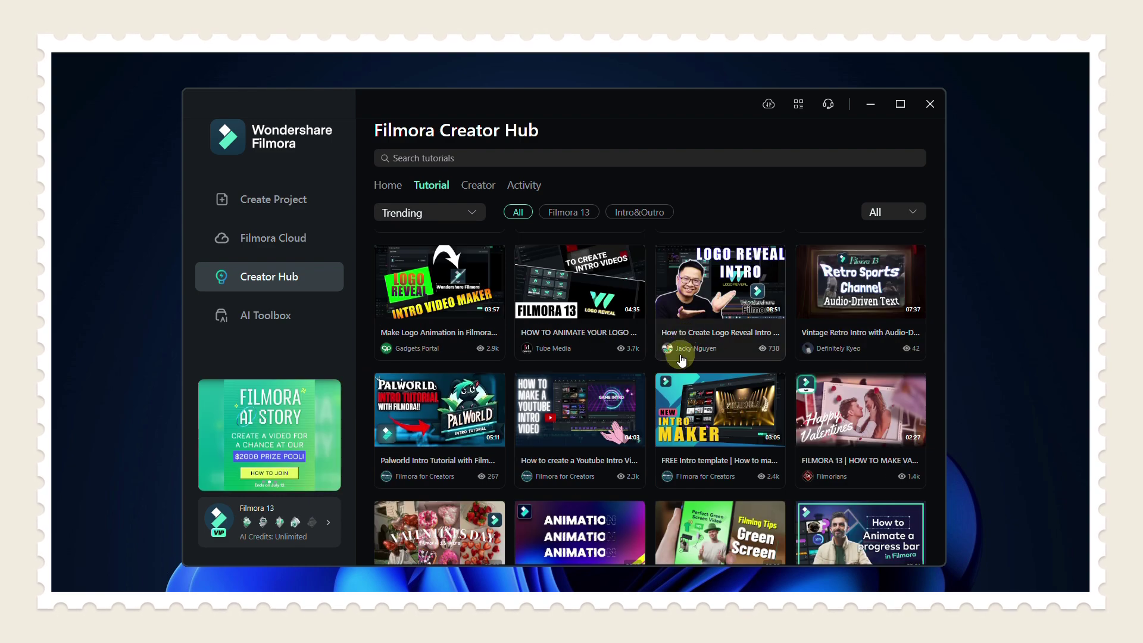
scroll(678, 399, "down", 2)
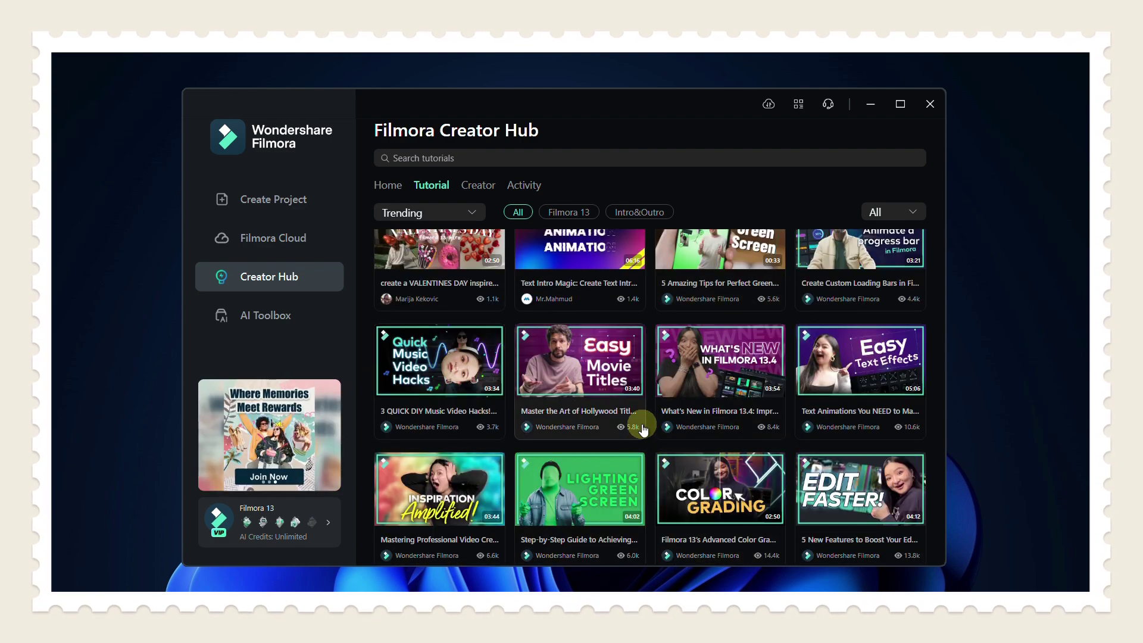
Briefly play the Hollywood Titles tutorial, then go back to the video grid
left_click(566, 414)
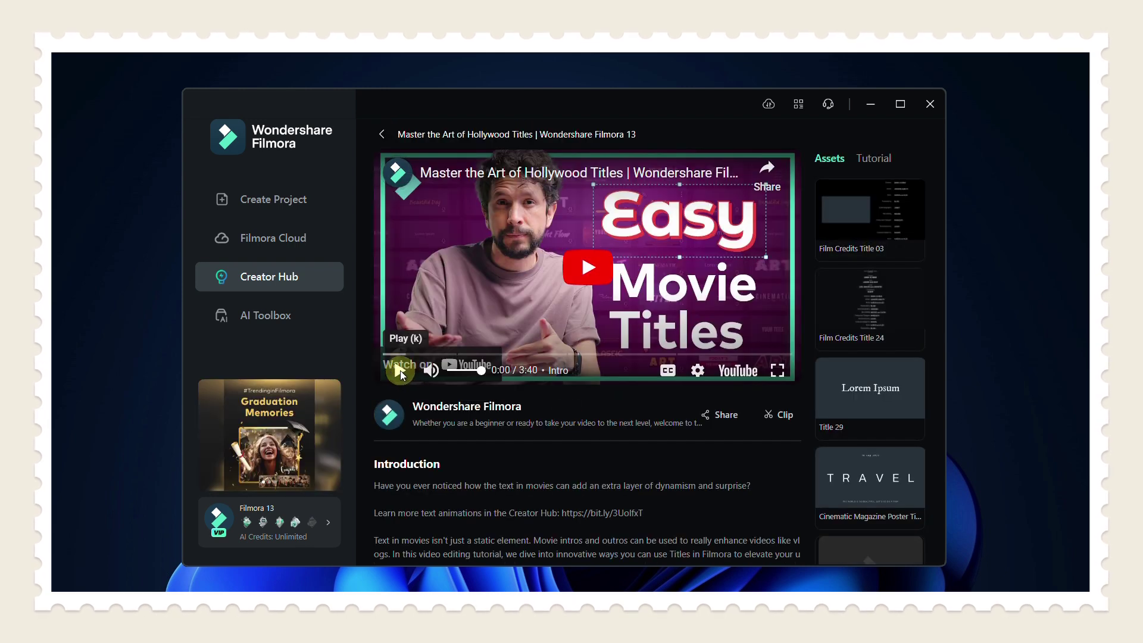
left_click(400, 371)
left_click(400, 370)
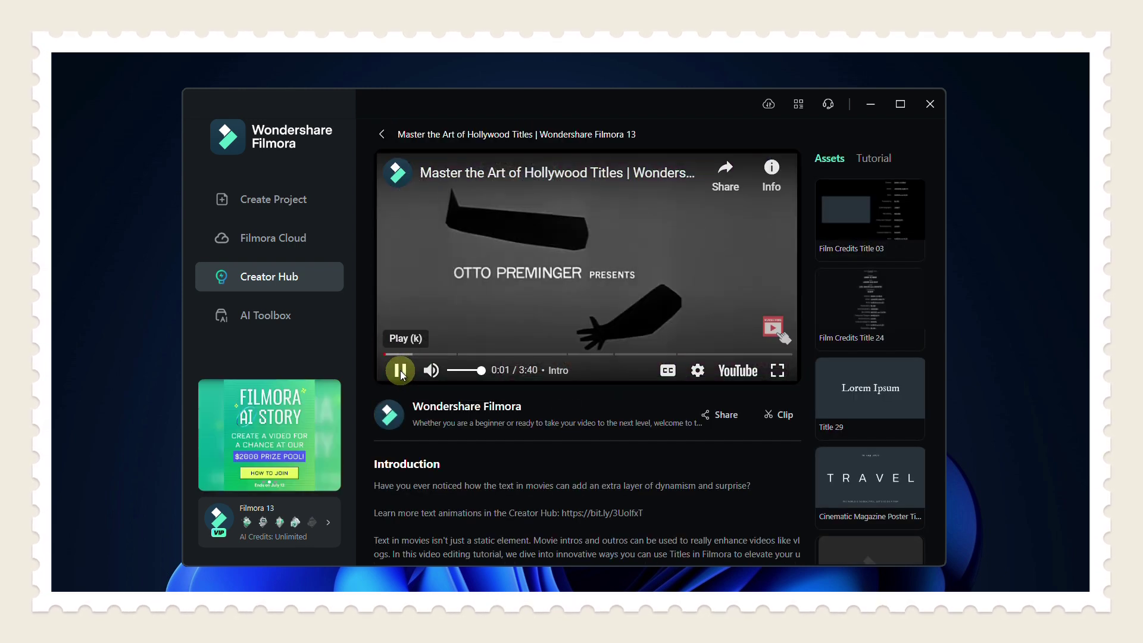
left_click(381, 134)
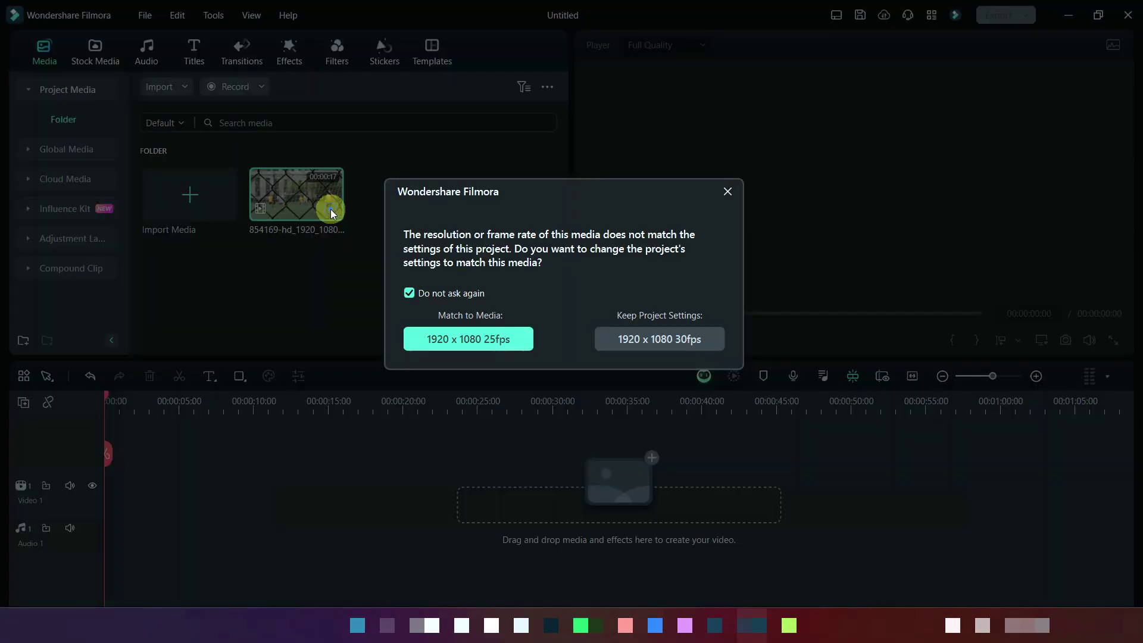
Match the project to the clip's 1920 x 1080 25fps, then play and stop the preview
left_click(466, 351)
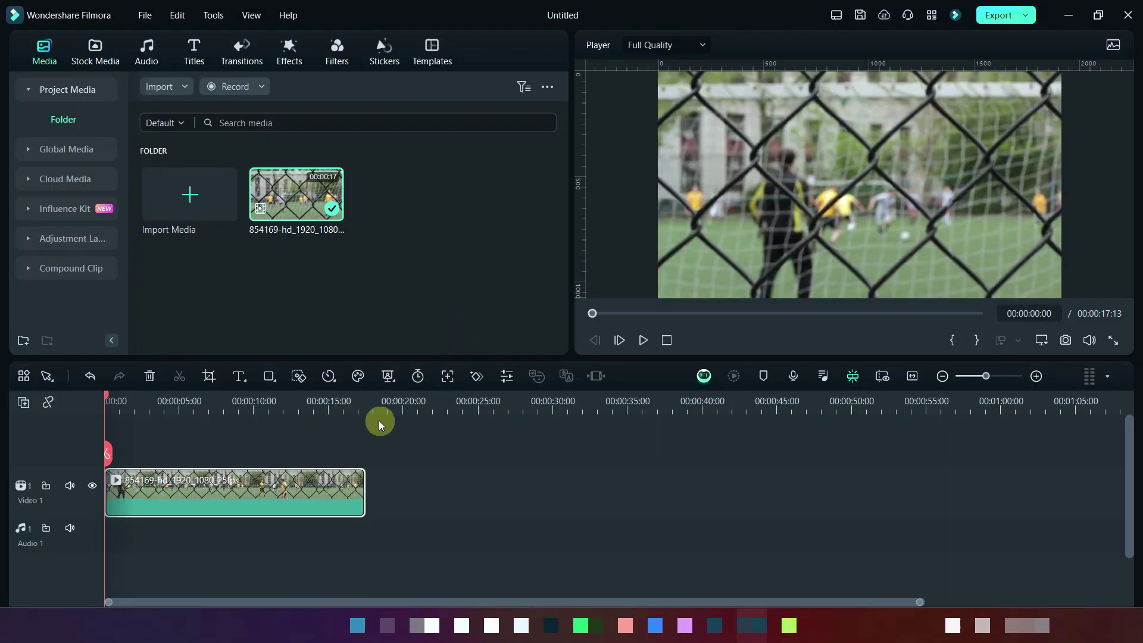
left_click(638, 341)
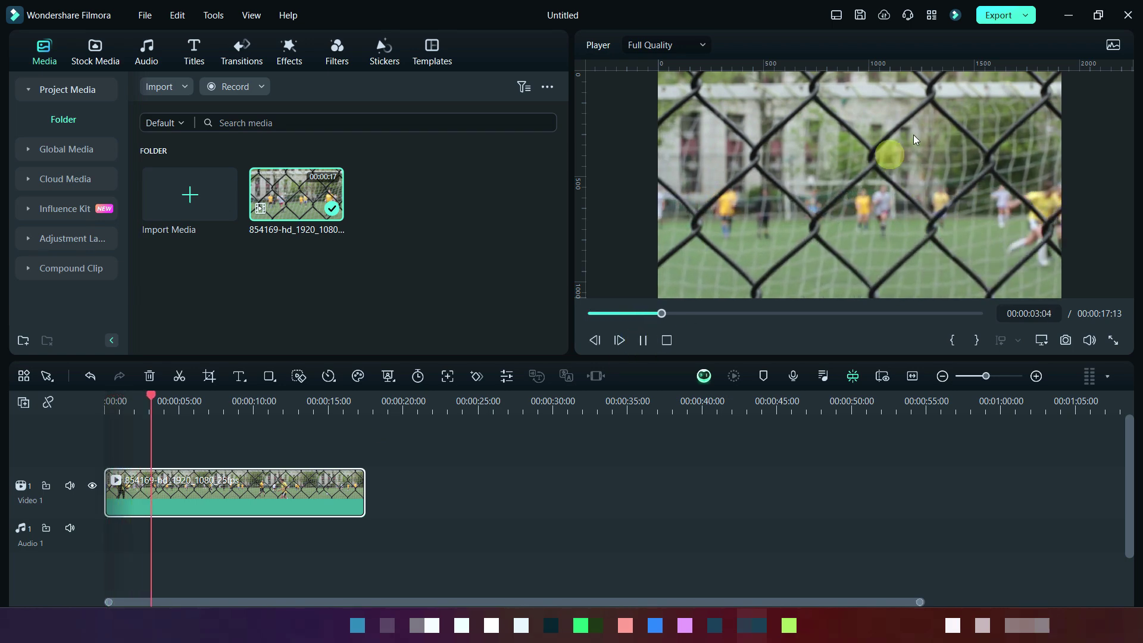
left_click(207, 405)
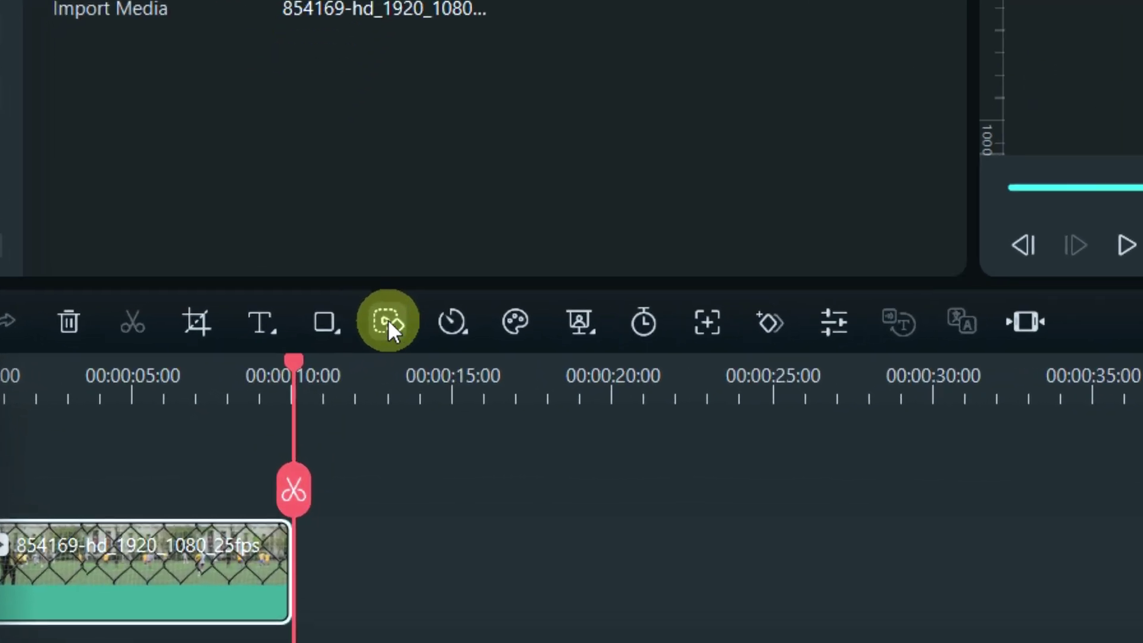
In AI Object Remover, brush over the fence wires from top-left to the right edge
left_click(388, 319)
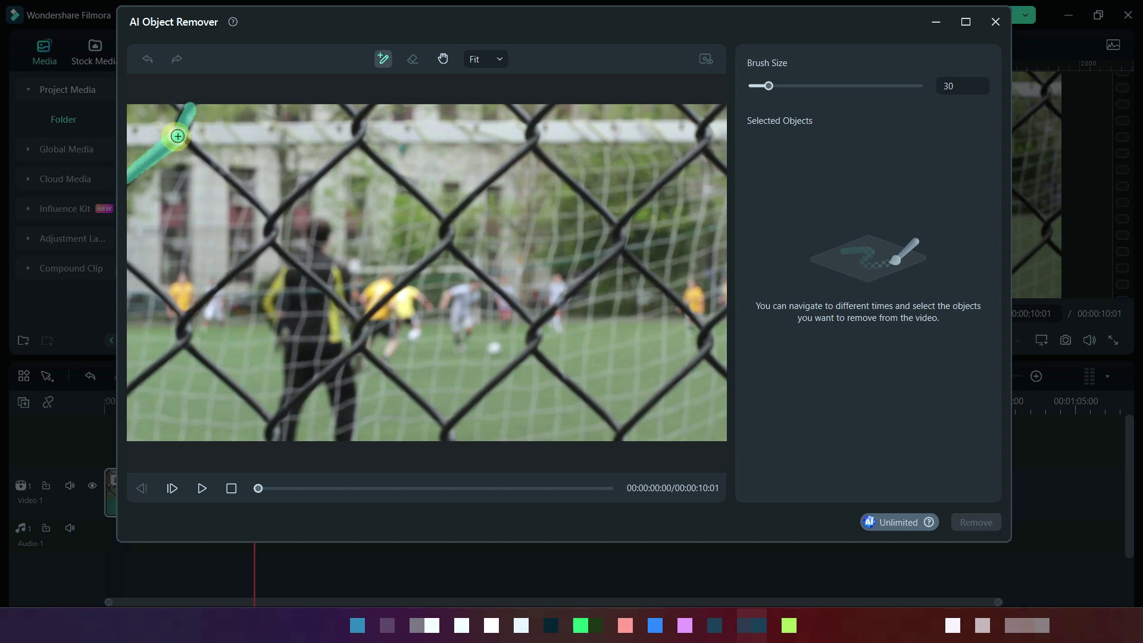
mouse_move(198, 151)
left_mouse_down()
mouse_move(271, 219)
mouse_move(272, 246)
mouse_move(316, 272)
mouse_move(362, 328)
mouse_move(268, 437)
mouse_move(181, 322)
mouse_move(263, 248)
mouse_move(287, 197)
mouse_move(375, 106)
mouse_move(359, 142)
mouse_move(451, 226)
mouse_move(388, 288)
left_mouse_up()
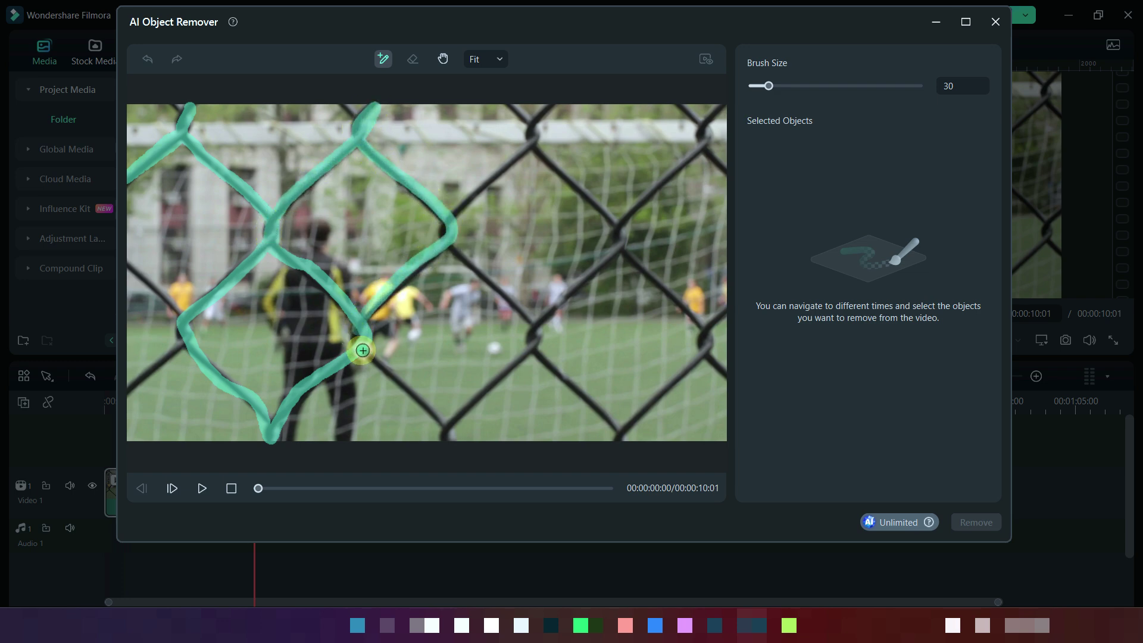
mouse_move(390, 372)
left_mouse_down()
mouse_move(444, 440)
mouse_move(533, 356)
mouse_move(536, 323)
mouse_move(439, 237)
mouse_move(529, 150)
mouse_move(537, 121)
mouse_move(518, 105)
mouse_move(534, 122)
mouse_move(549, 108)
mouse_move(528, 138)
mouse_move(605, 206)
left_mouse_up()
mouse_move(615, 255)
left_mouse_down()
mouse_move(553, 296)
mouse_move(533, 327)
mouse_move(537, 362)
mouse_move(609, 424)
mouse_move(679, 386)
mouse_move(729, 314)
left_mouse_up()
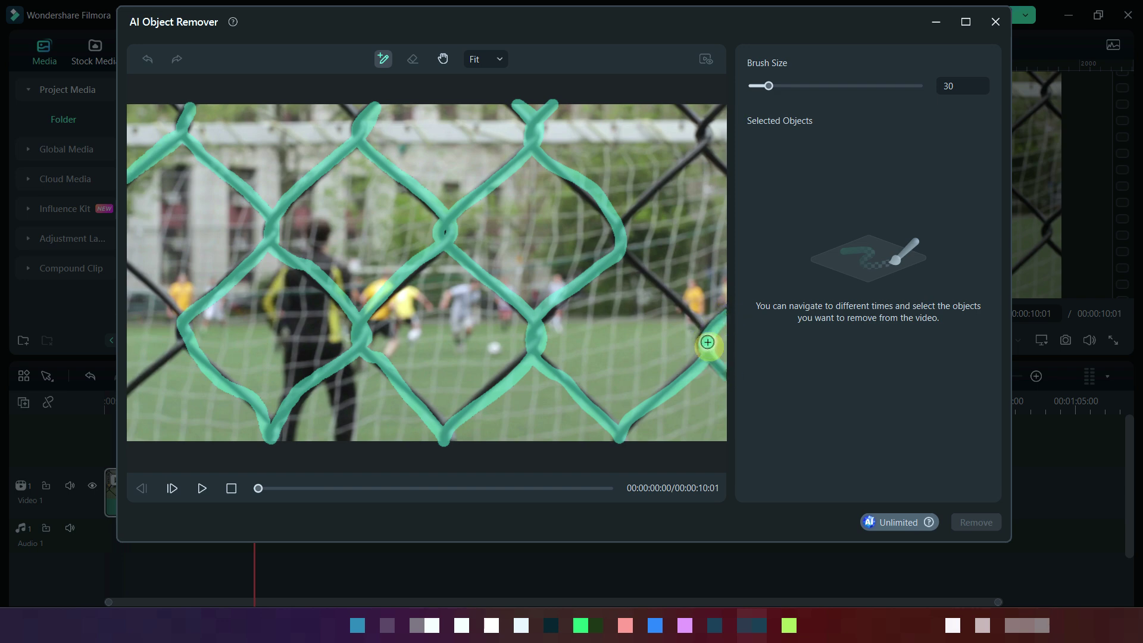
mouse_move(691, 312)
left_mouse_down()
mouse_move(618, 232)
mouse_move(628, 207)
mouse_move(705, 141)
left_mouse_up()
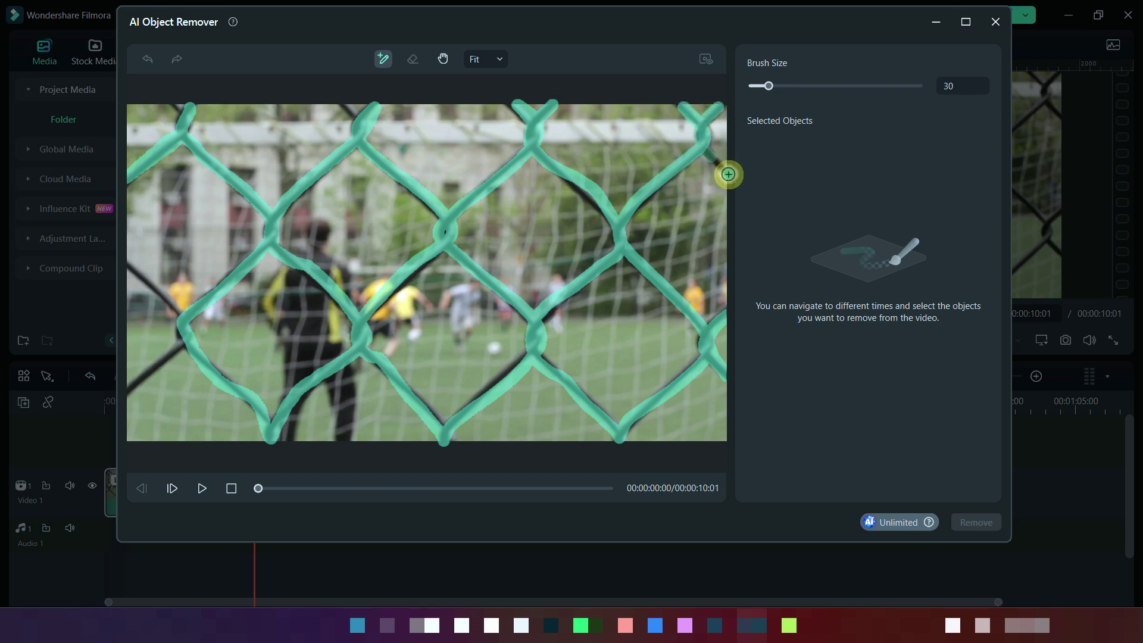
left_click_drag(729, 174, 729, 175)
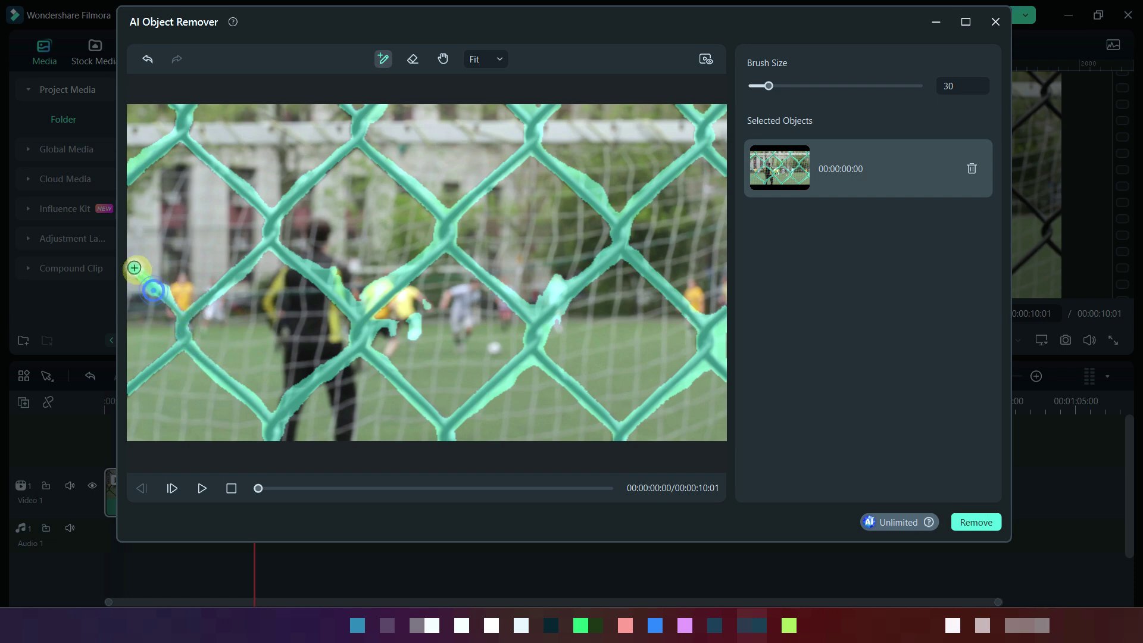
Erase mask spill over the yellow player, right edge and fence strands with the size-30 eraser
left_click(412, 59)
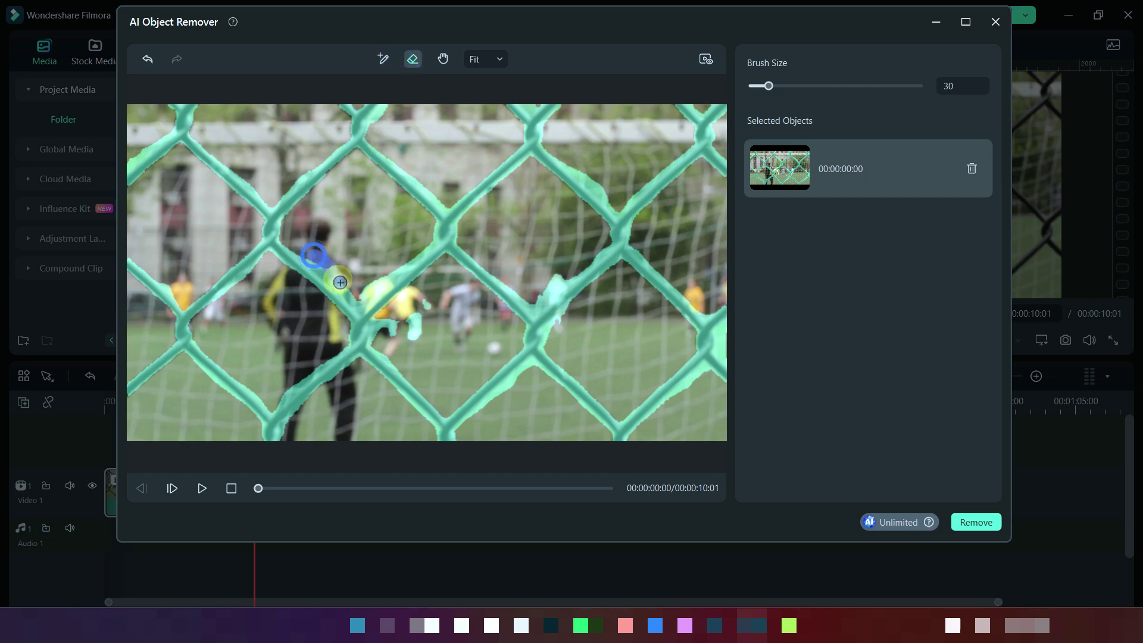
mouse_move(348, 294)
left_mouse_down()
mouse_move(331, 281)
mouse_move(352, 310)
left_mouse_up()
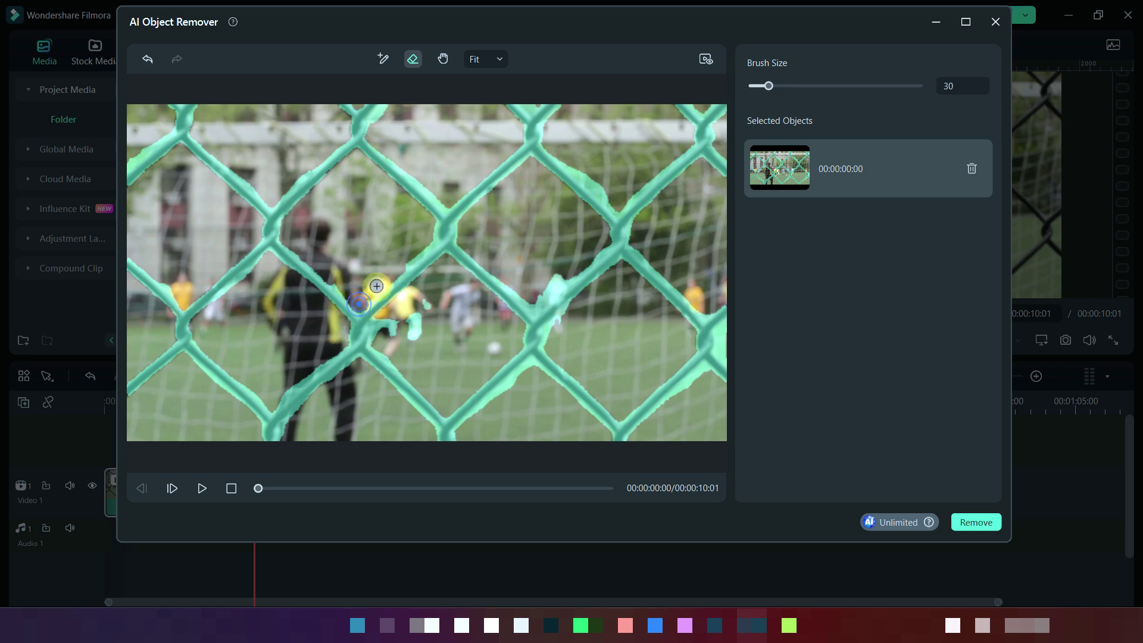
mouse_move(387, 325)
left_mouse_down()
mouse_move(409, 341)
mouse_move(428, 302)
mouse_move(395, 342)
mouse_move(391, 328)
mouse_move(380, 339)
mouse_move(381, 322)
mouse_move(394, 319)
mouse_move(389, 350)
mouse_move(404, 371)
mouse_move(463, 349)
mouse_move(548, 297)
mouse_move(613, 201)
left_mouse_up()
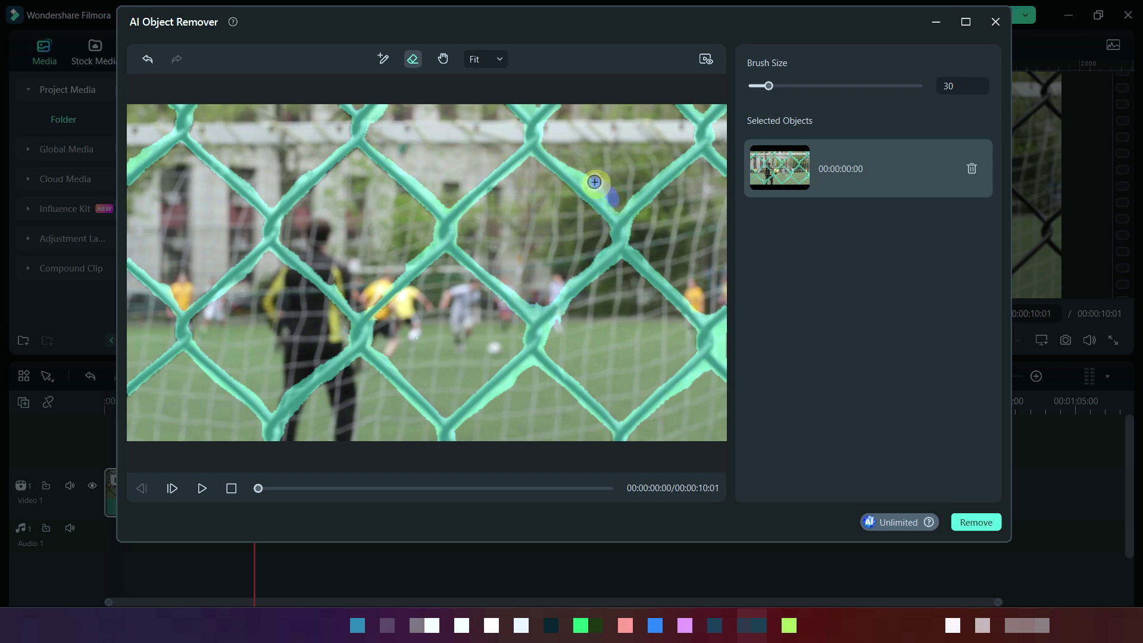
left_click_drag(566, 149, 607, 192)
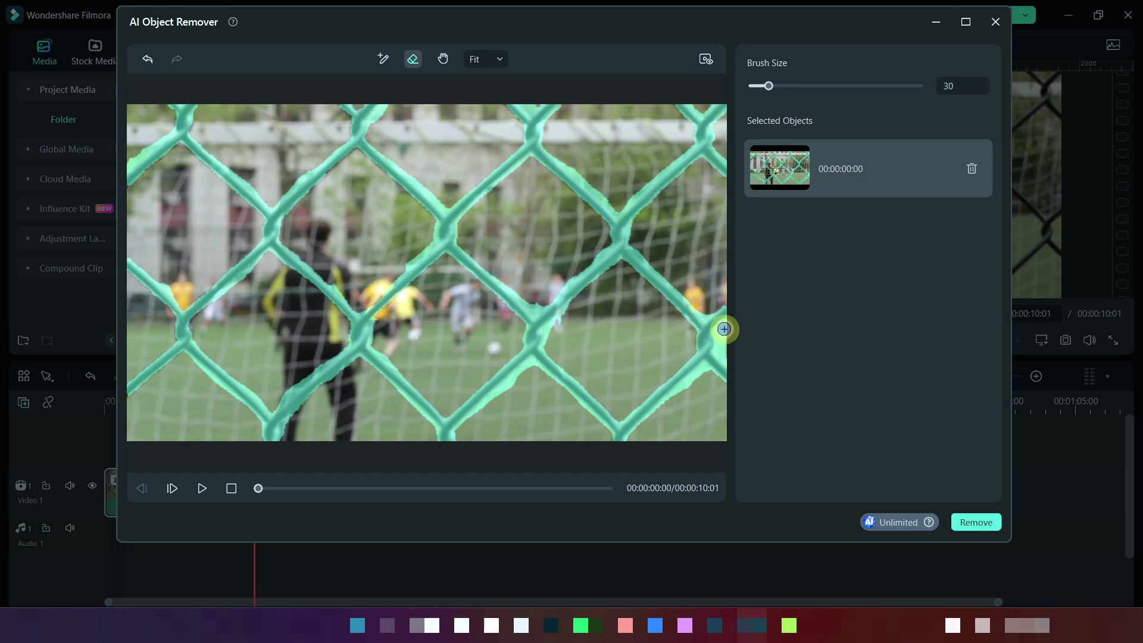
left_click_drag(724, 329, 687, 394)
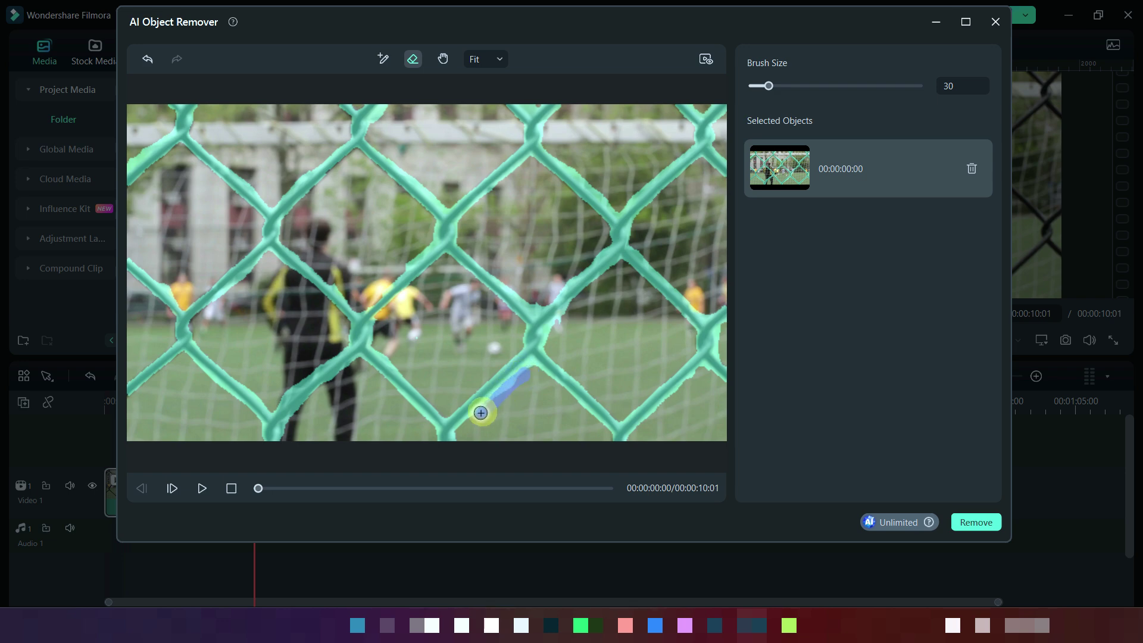
left_click_drag(480, 412, 481, 412)
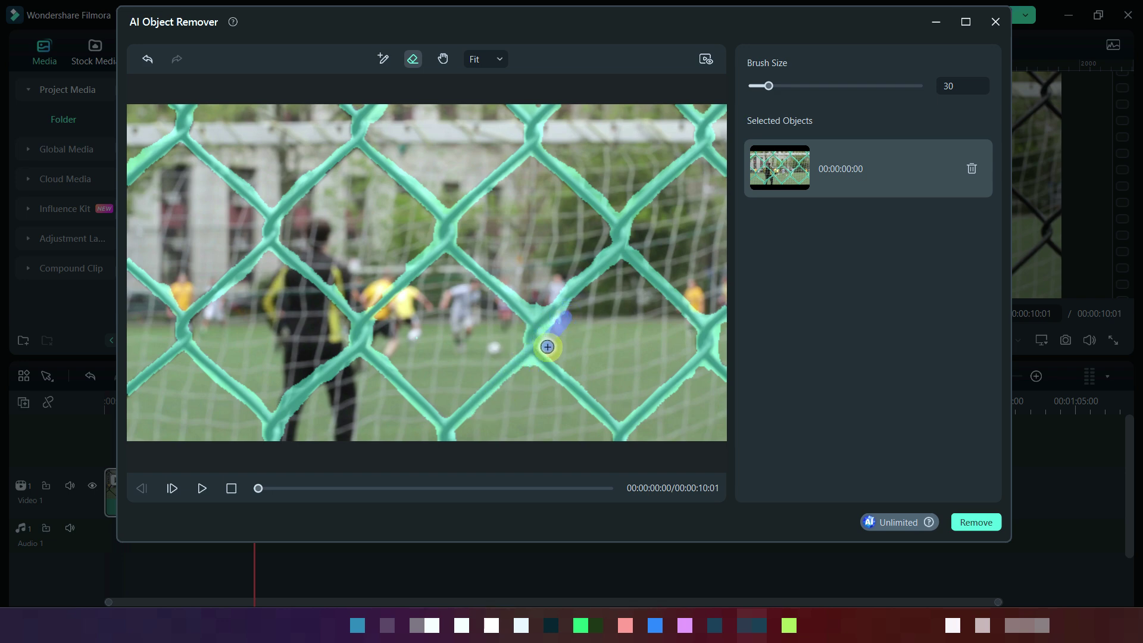
left_click_drag(548, 346, 546, 344)
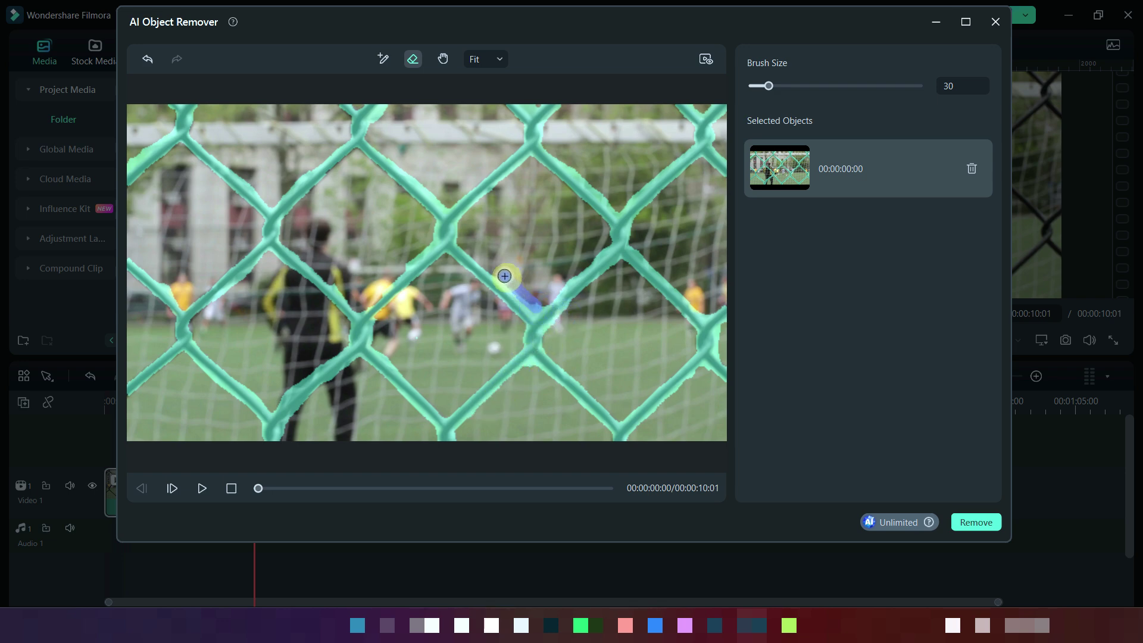
mouse_move(504, 273)
left_mouse_down()
mouse_move(551, 286)
mouse_move(577, 272)
left_mouse_up()
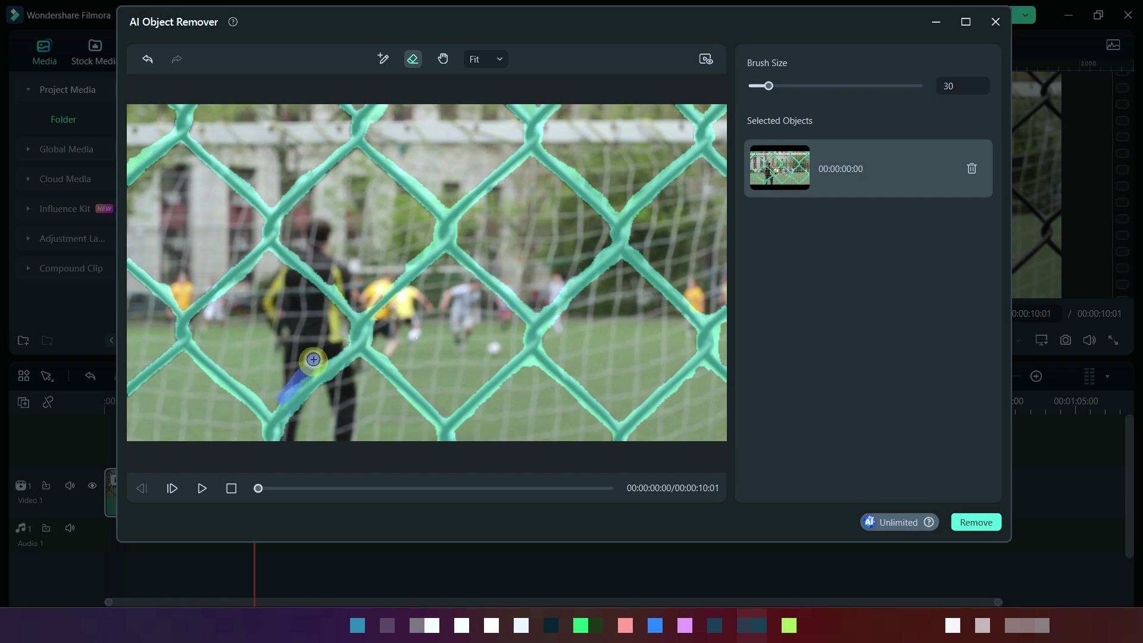
left_click_drag(314, 359, 309, 364)
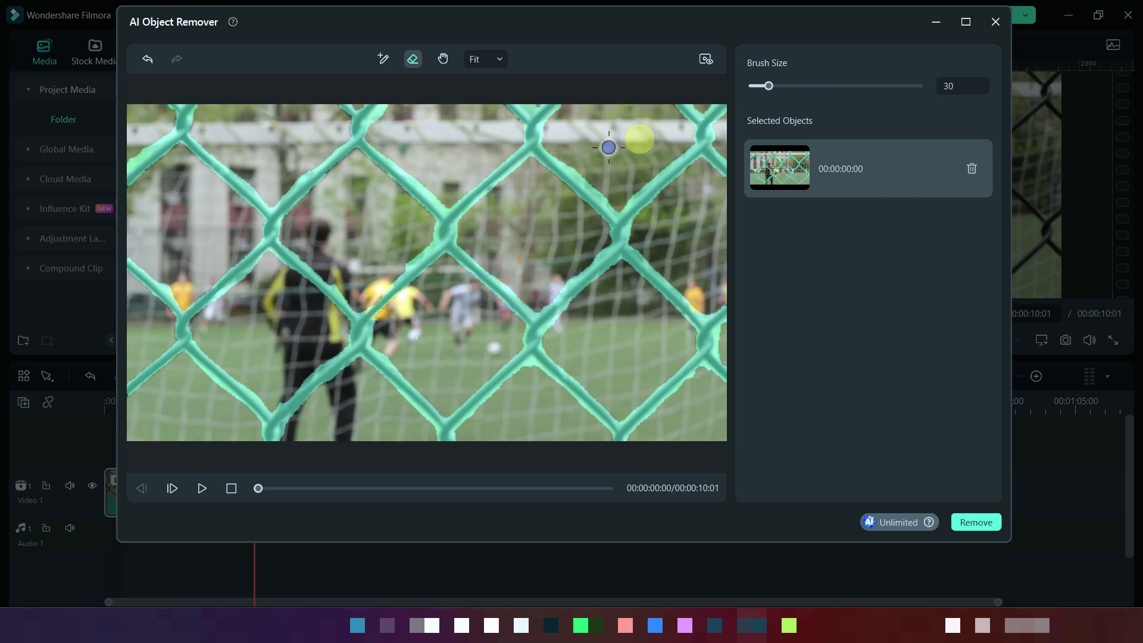
Start removing the masked fence and move the tracking progress box aside
left_click(983, 521)
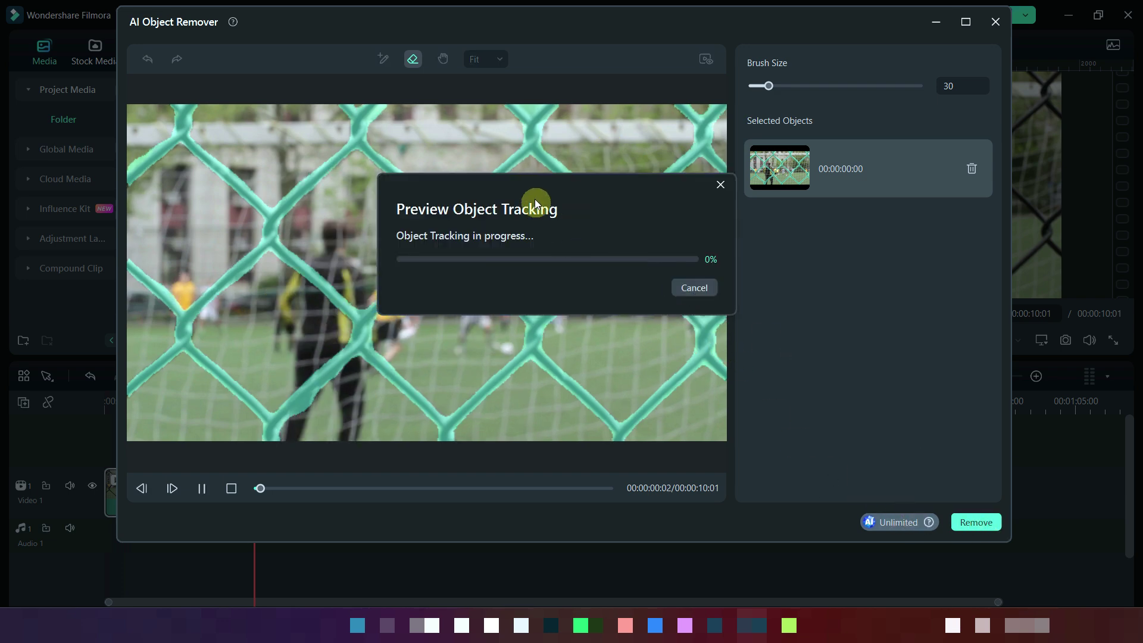
left_click_drag(717, 198, 909, 230)
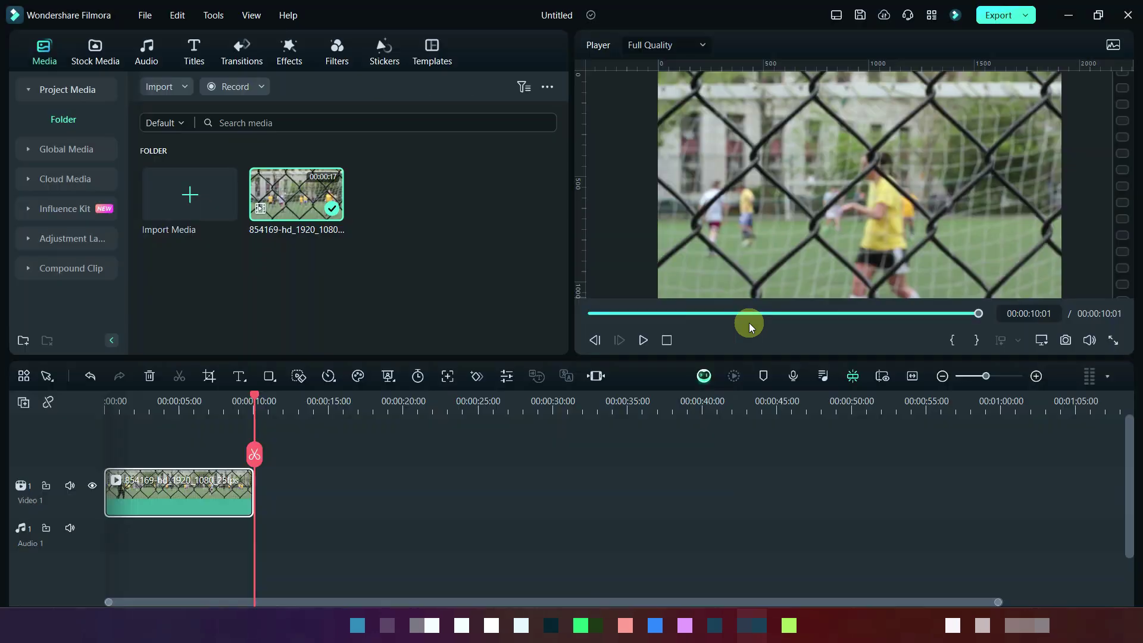
Dismiss the in-progress notice, rewind to the clip start and play the fence-free clip
scroll(184, 416, "up", 3)
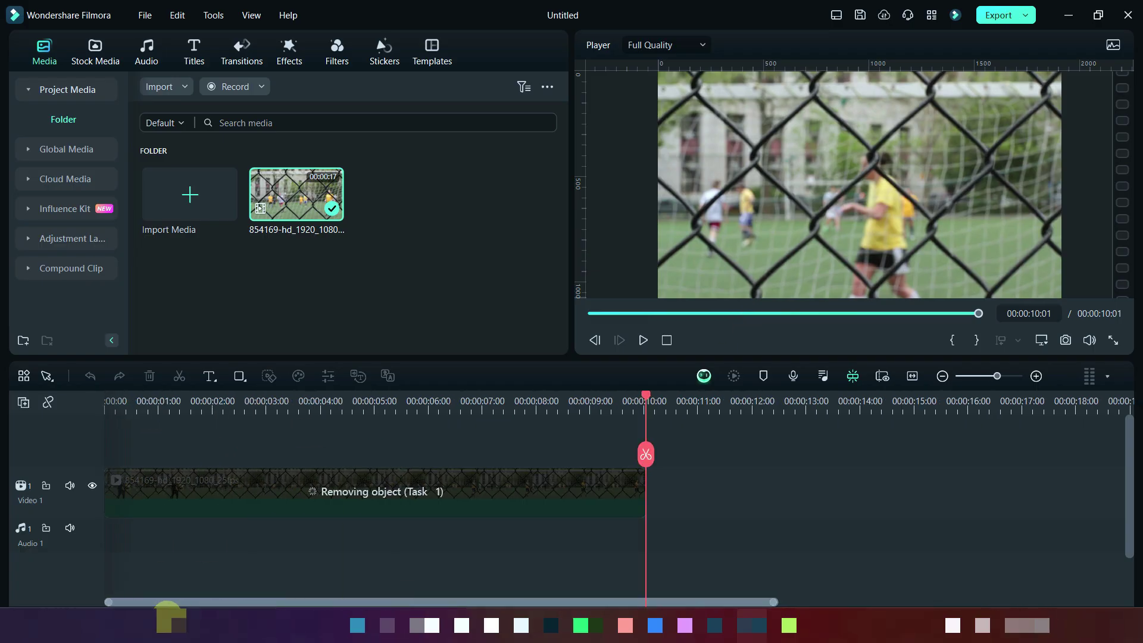
double_click(348, 519)
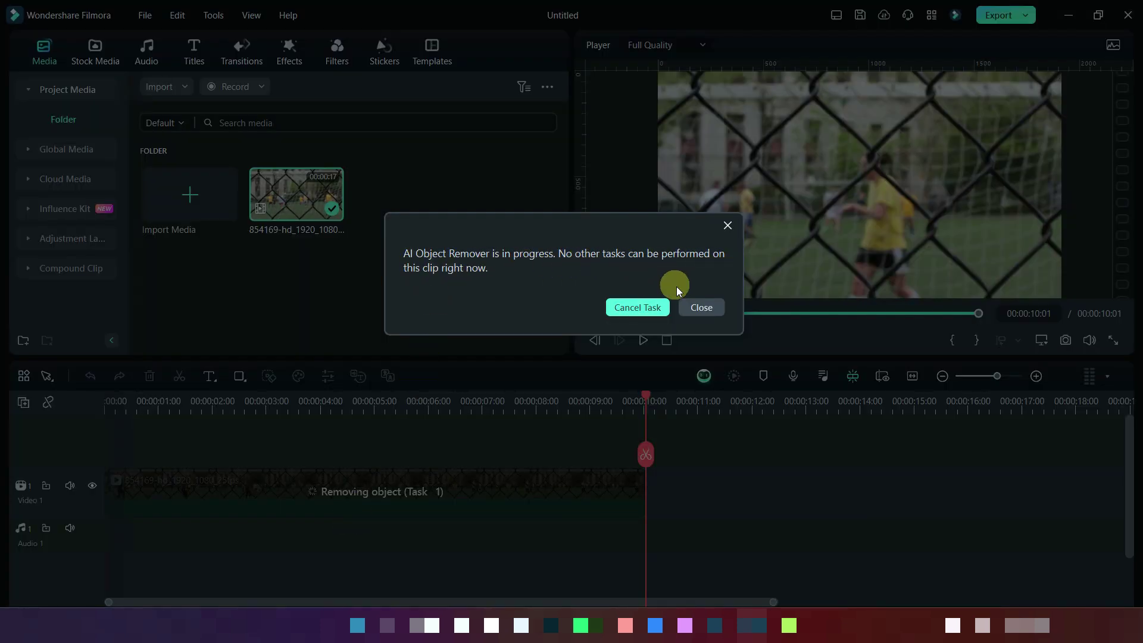
left_click(694, 308)
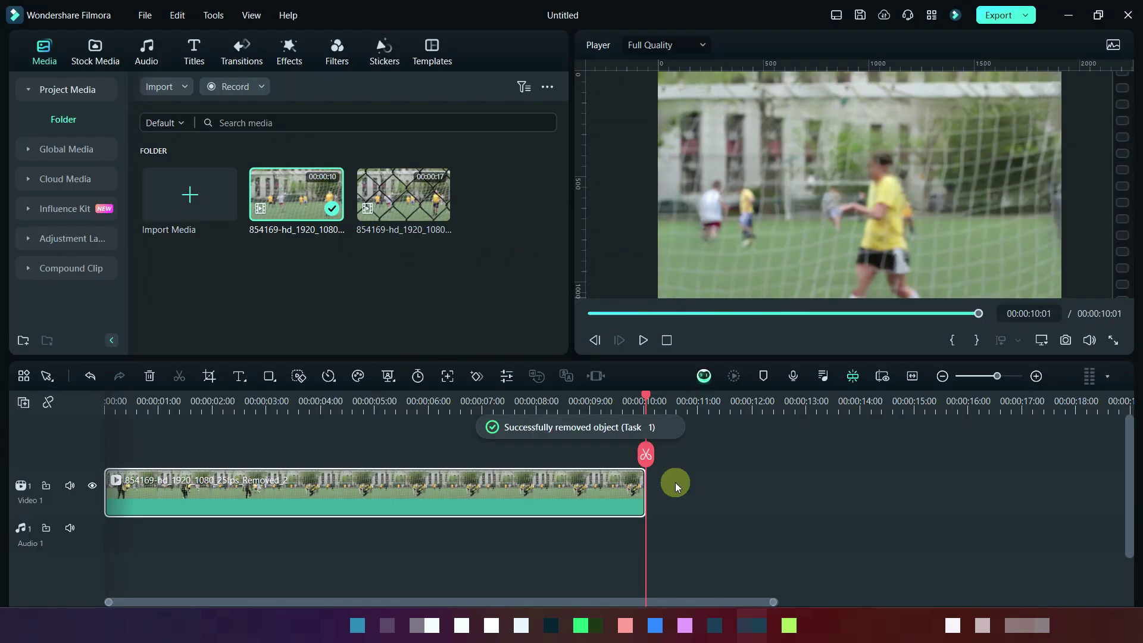
left_click_drag(647, 455, 98, 470)
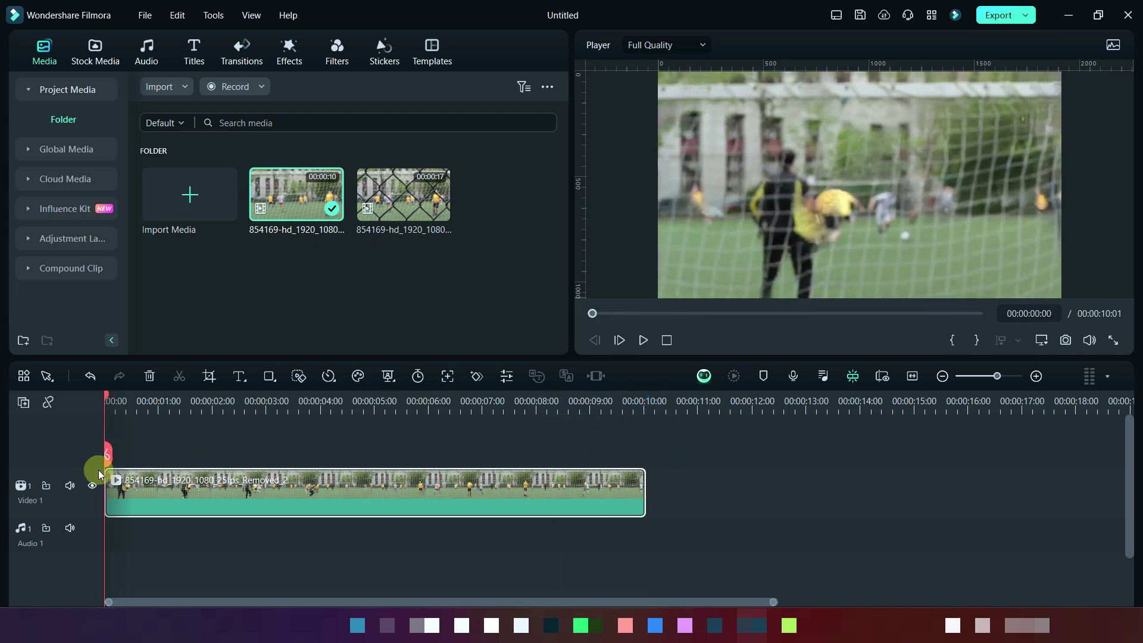
left_click(641, 337)
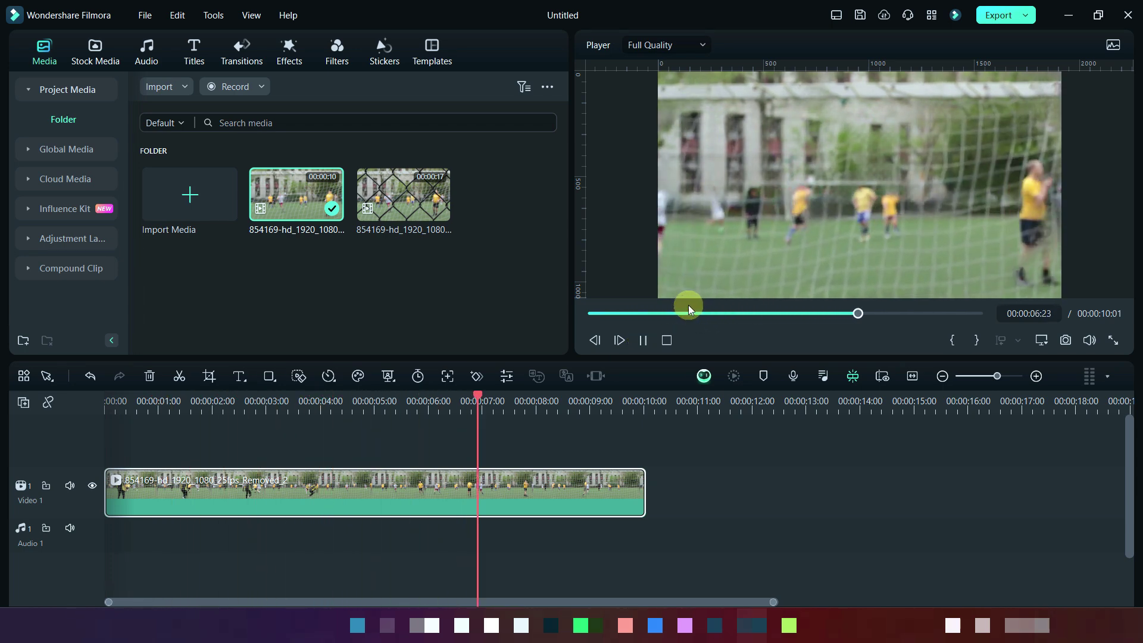
Stop playback of the fence-free clip
left_click(644, 340)
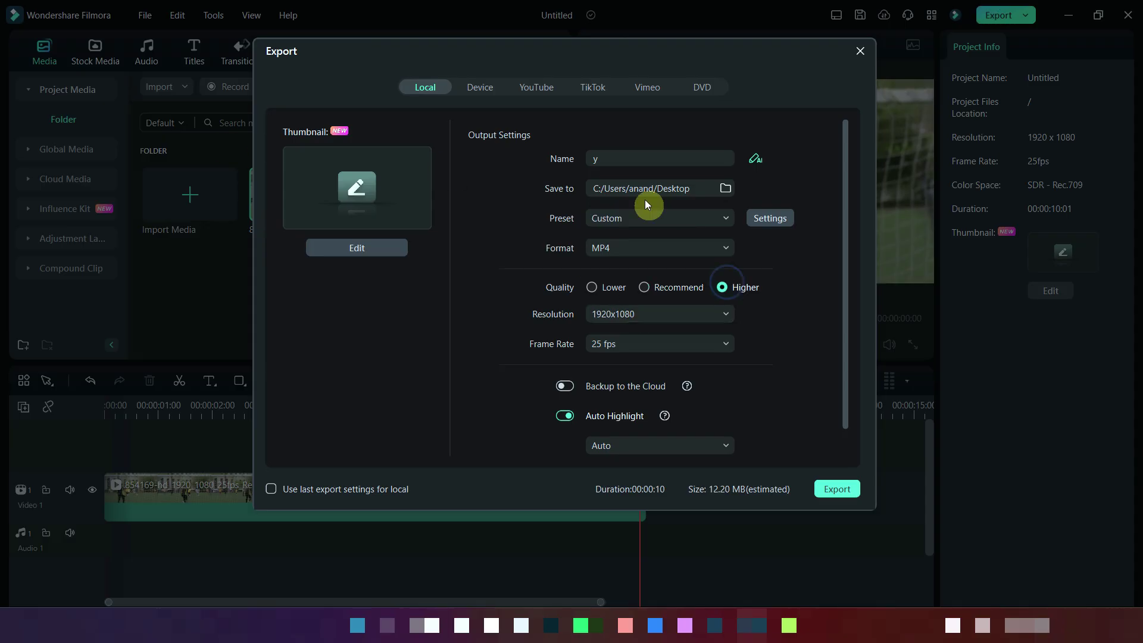